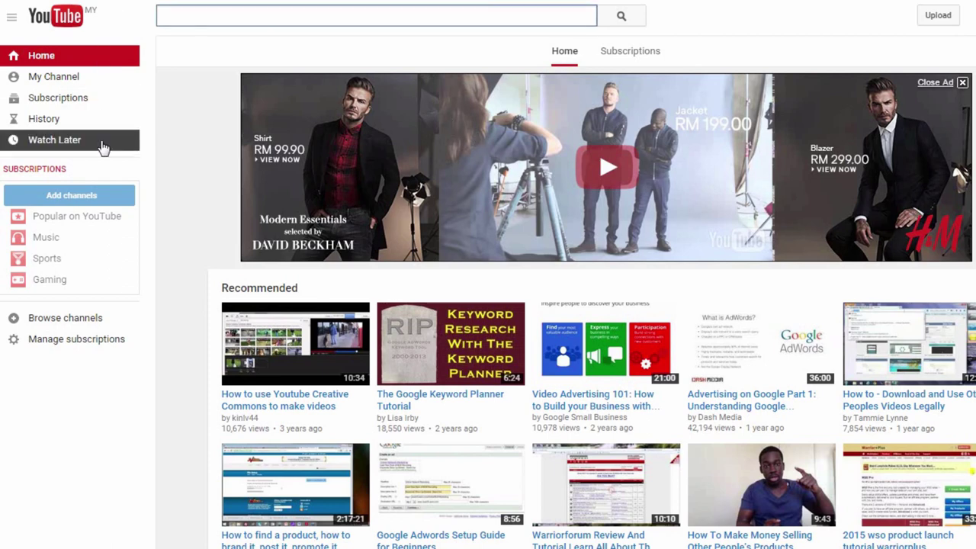
Open the account's own channel page and check how the channel icon is edited, leaving the icon as it is
click(71, 77)
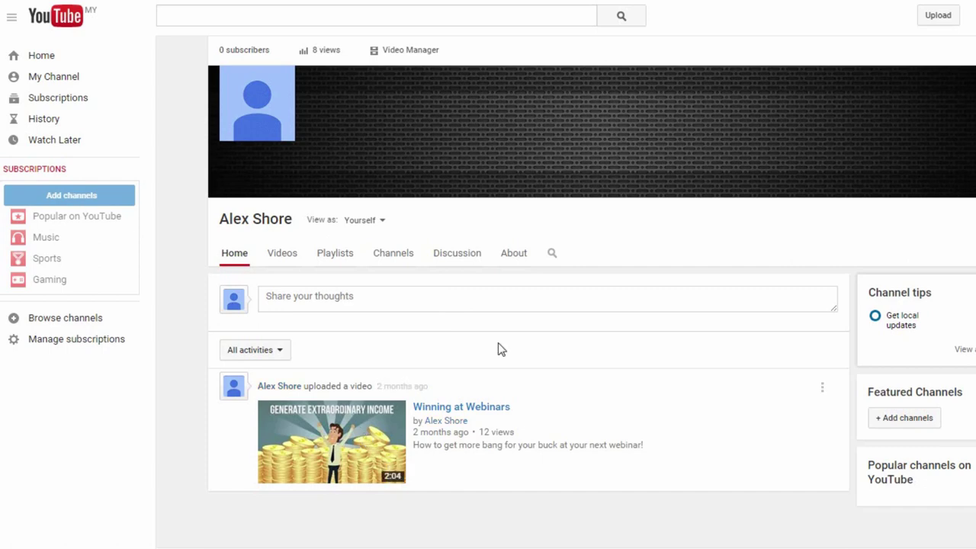
click(280, 83)
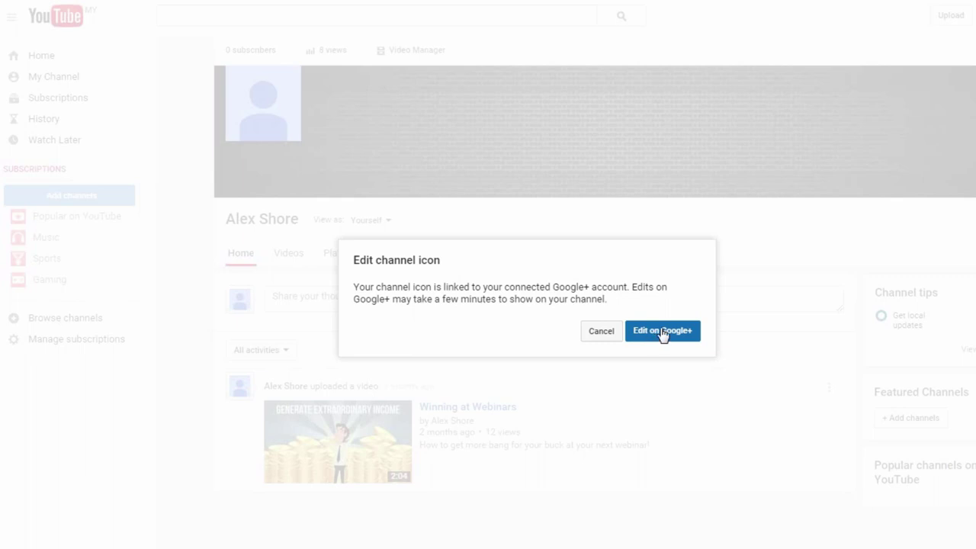
click(599, 333)
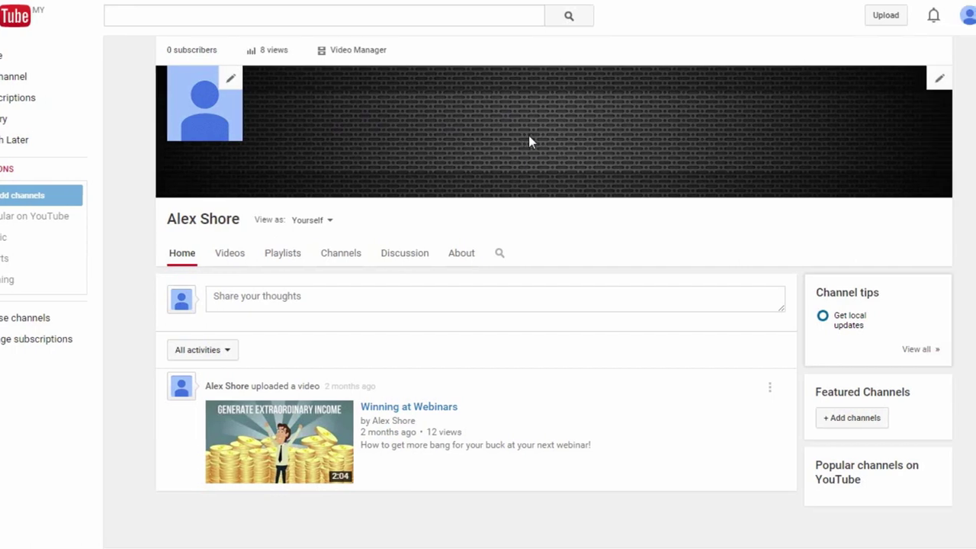
Open the channel art editor, look through the Your photos and Gallery sources, and cancel without choosing an image
click(937, 82)
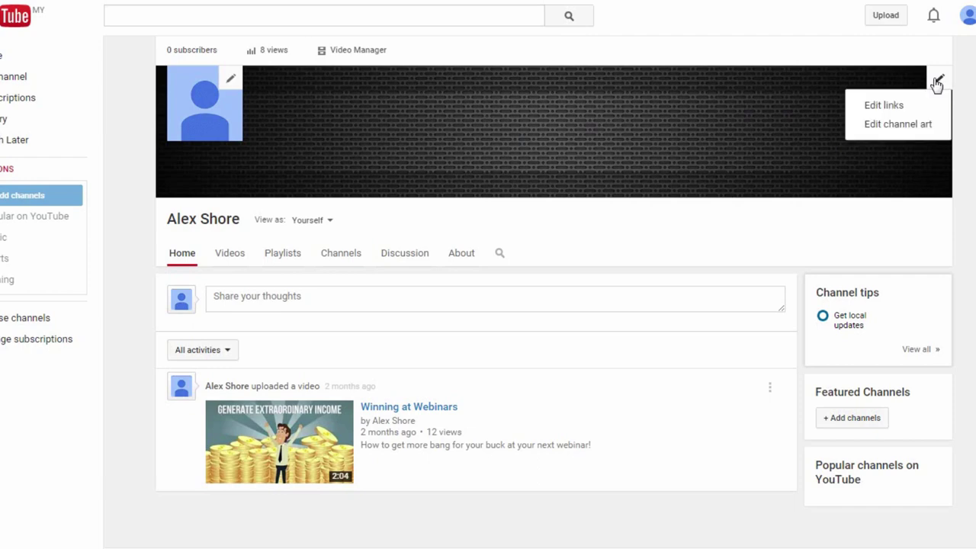
click(929, 126)
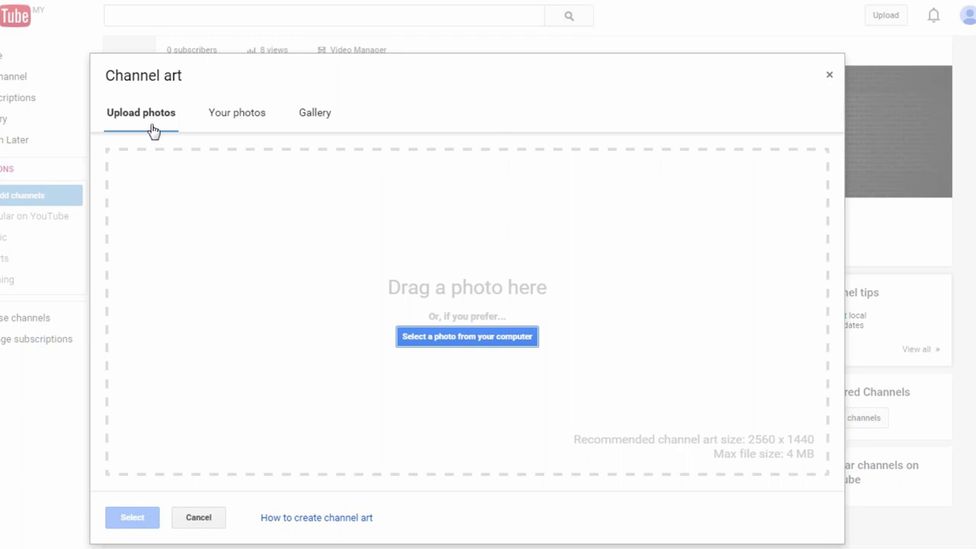
click(235, 122)
click(321, 116)
click(198, 518)
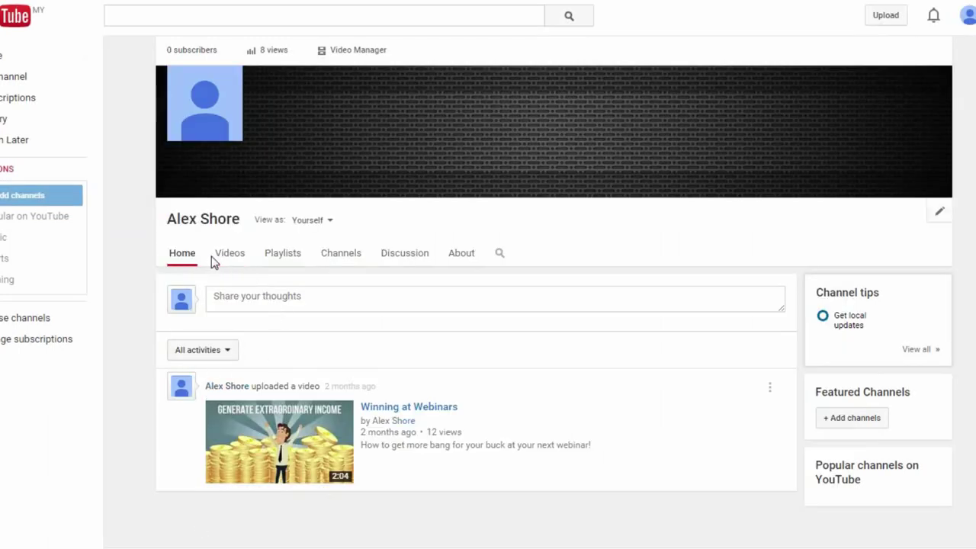
Add a channel description in the About section with three lines: "who you are", "what you do" and "what you're passionate about"
click(461, 254)
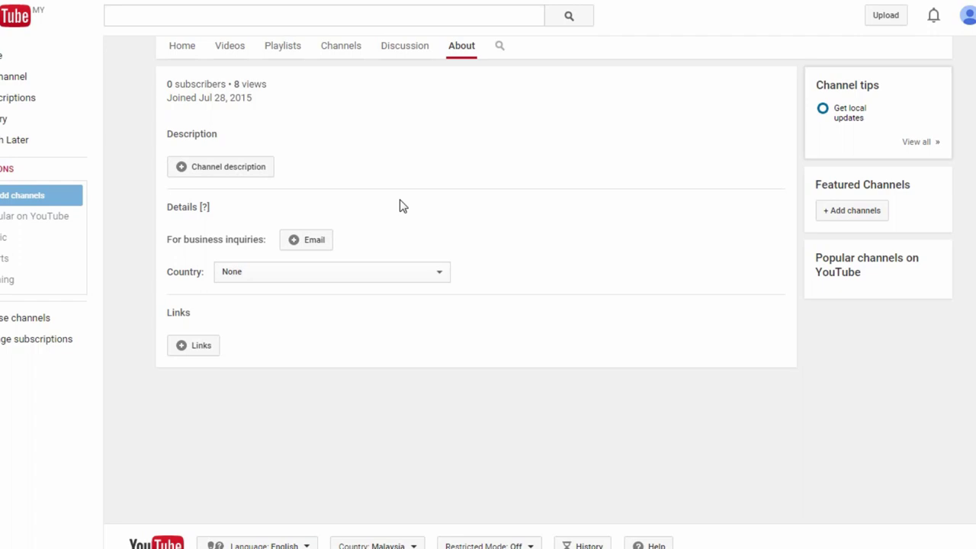
click(251, 173)
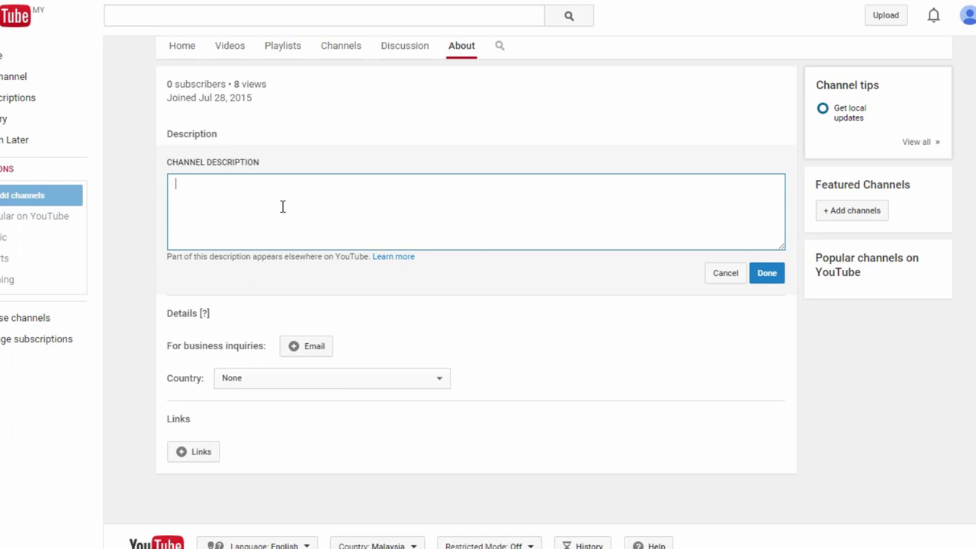
text(who you are what you do)
key(Return)
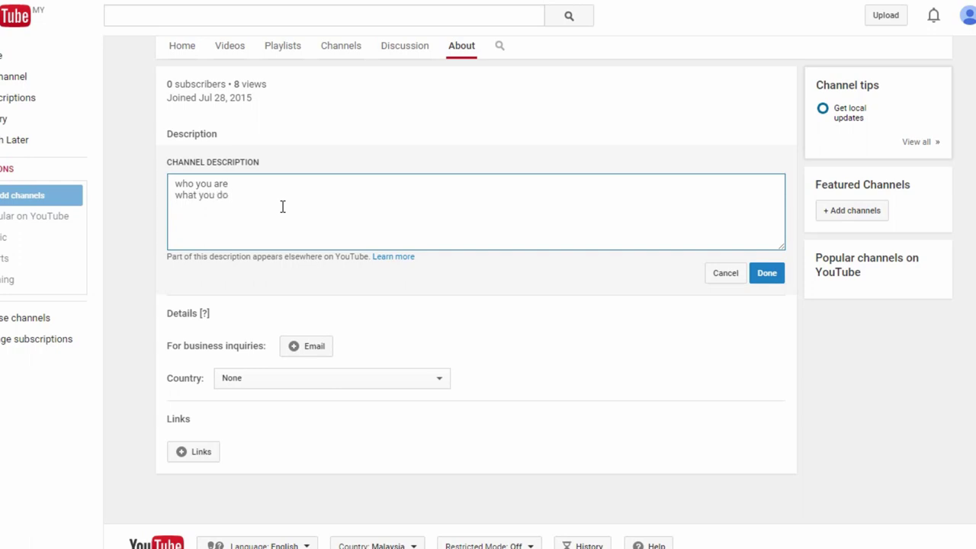
text(what you're passionate about)
click(207, 275)
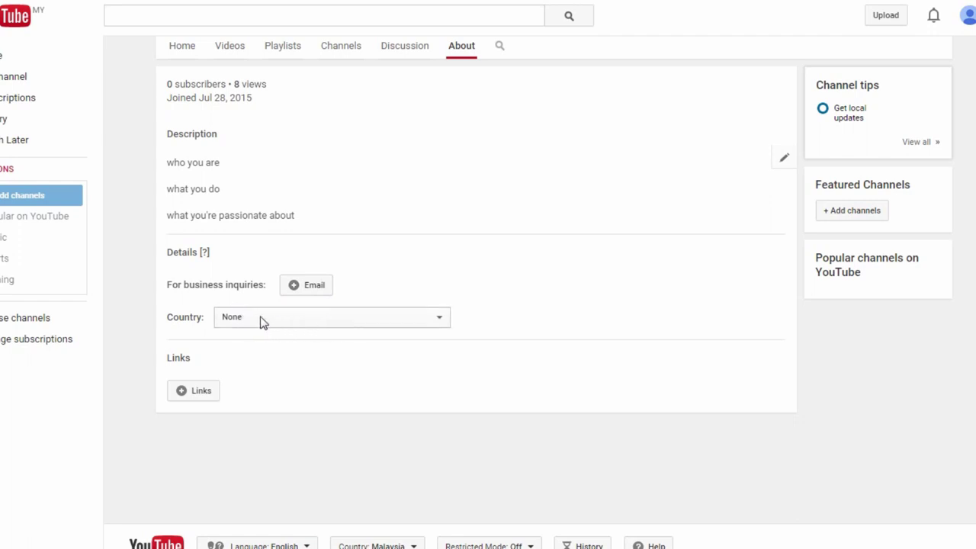
Start editing the channel's custom links and view the choices for how many links overlay the channel art
click(211, 392)
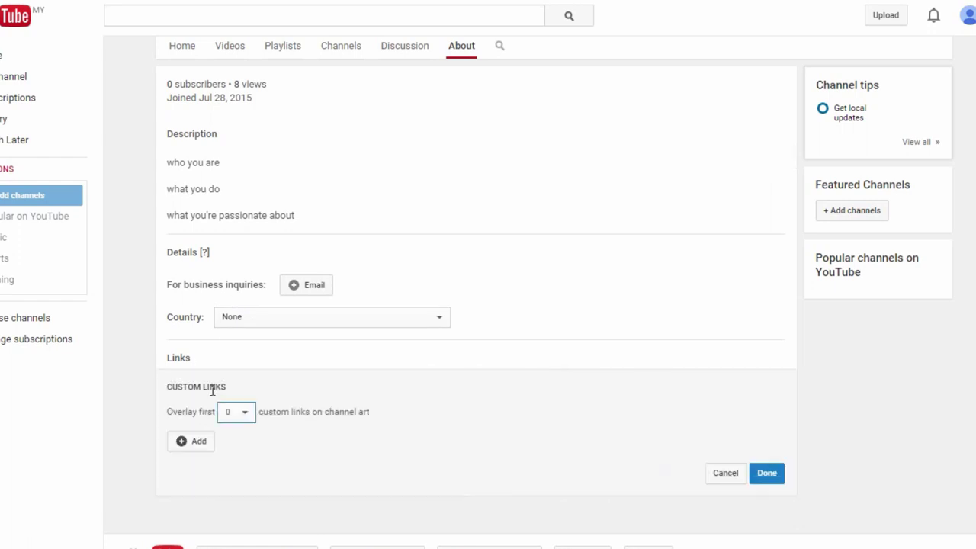
click(246, 415)
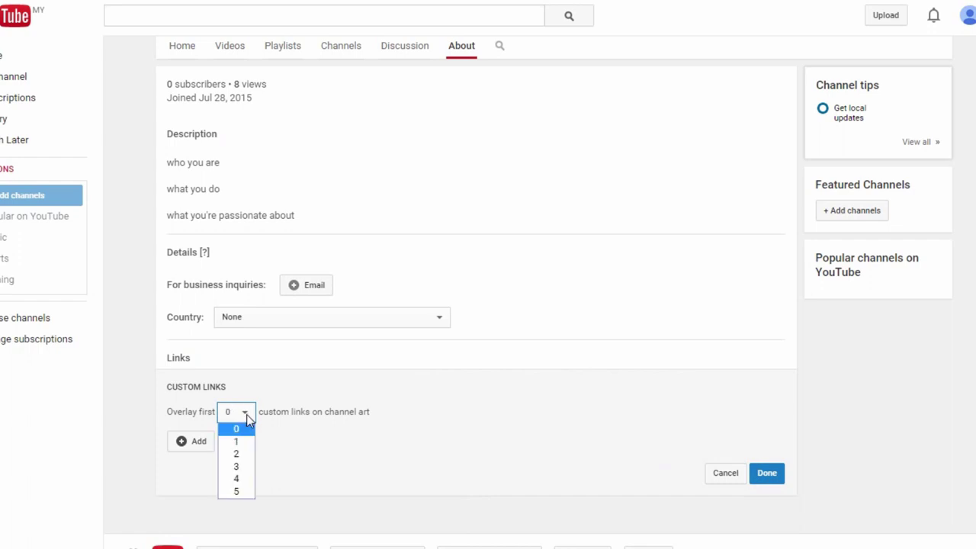
click(246, 416)
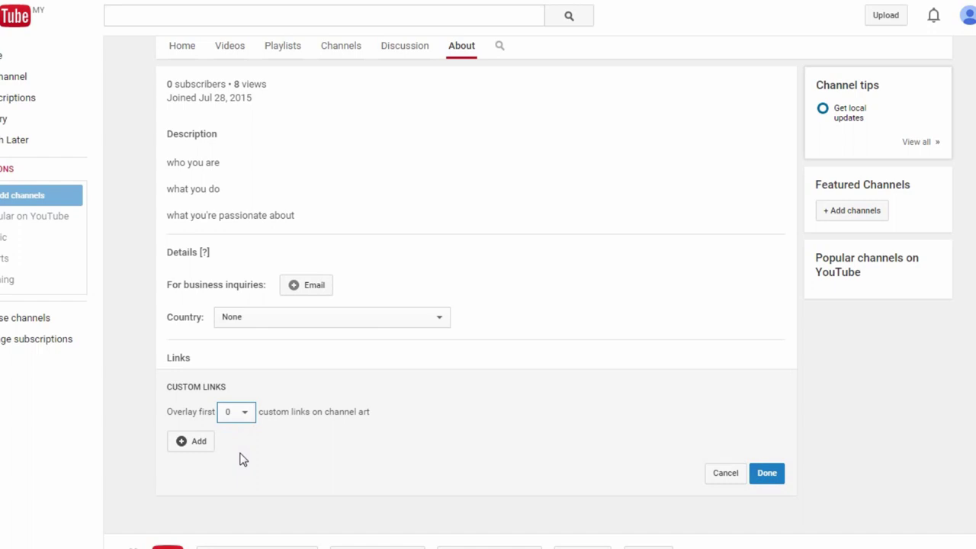
Add four blank custom link rows for titles and URLs, and finish editing the links without filling them in
click(202, 446)
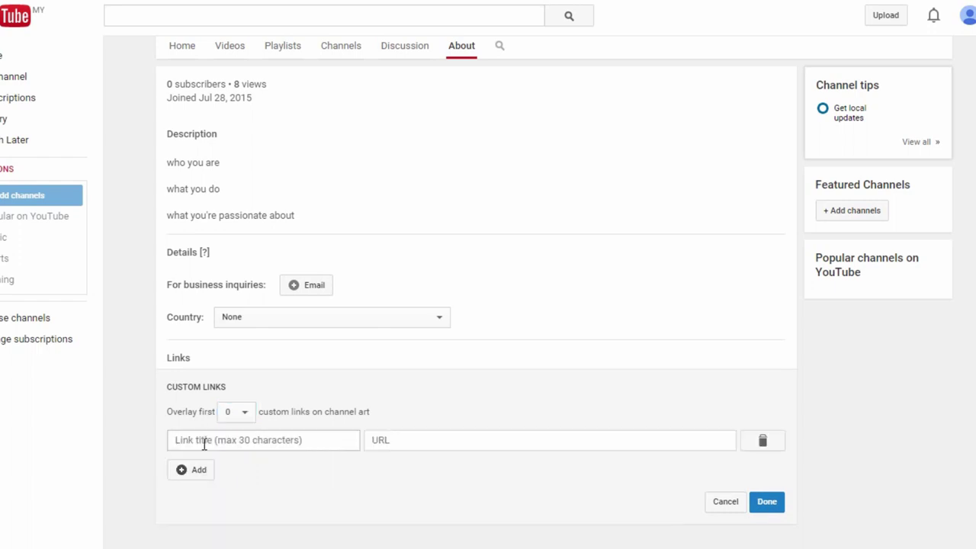
click(245, 448)
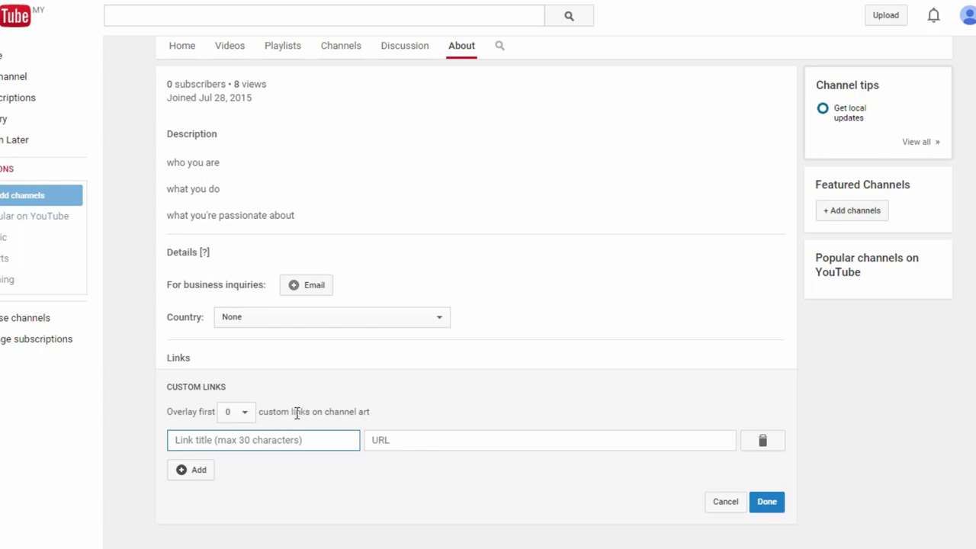
click(199, 468)
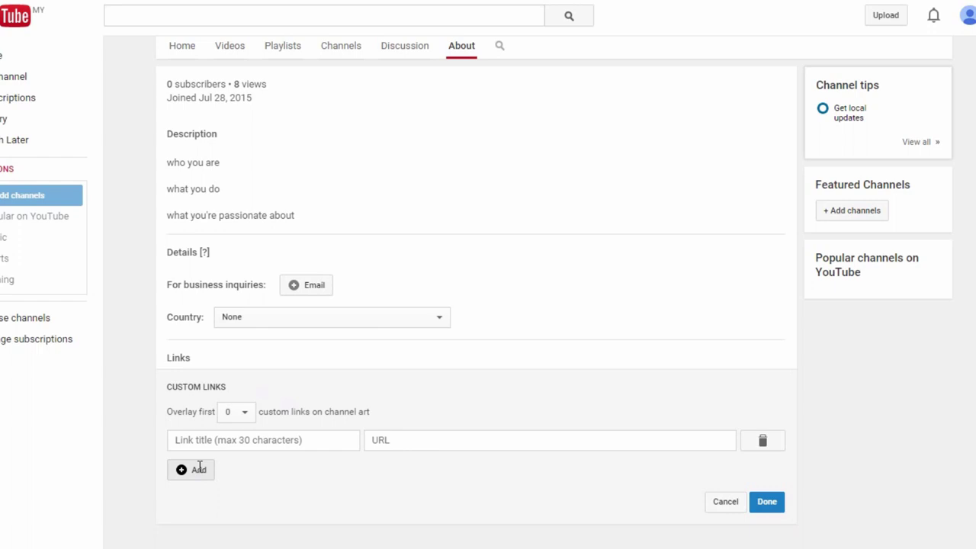
click(200, 500)
click(197, 526)
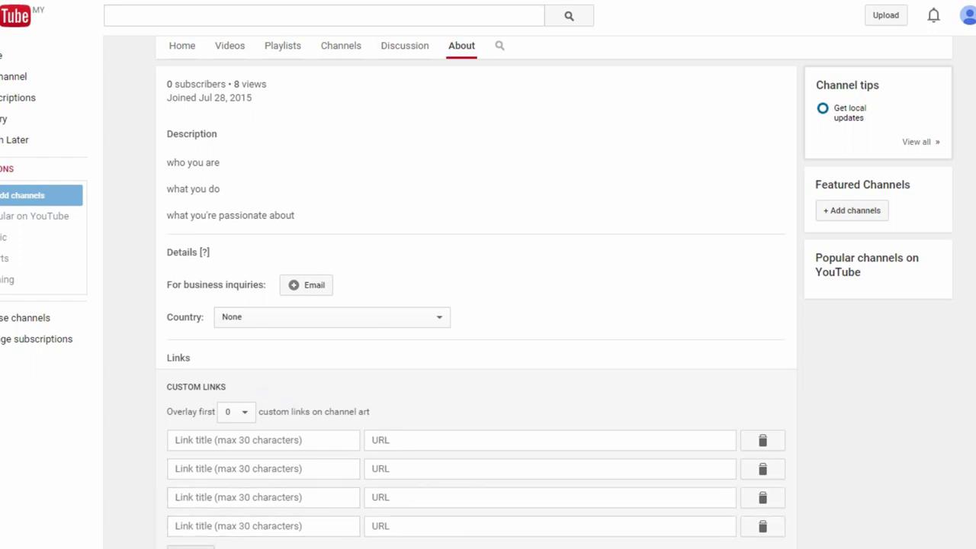
scroll(488, 458, down, 1)
click(766, 539)
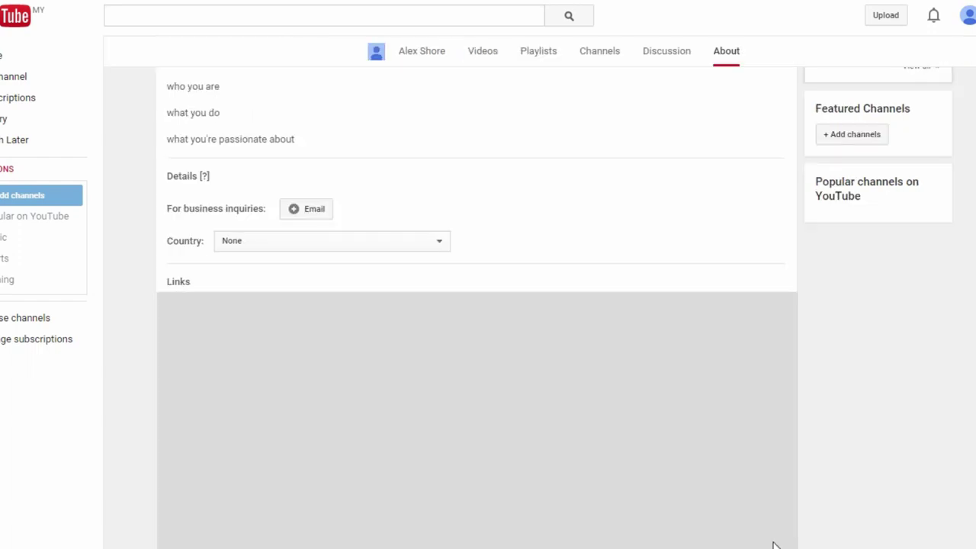
Go to the channel's Video Manager and open the channel's status and features overview
scroll(510, 344, up, 1)
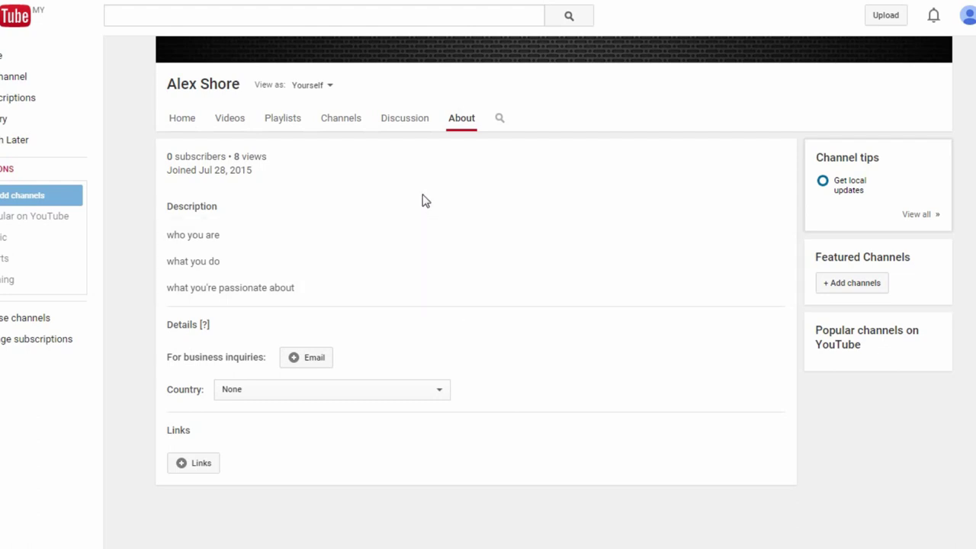
scroll(460, 259, up, 2)
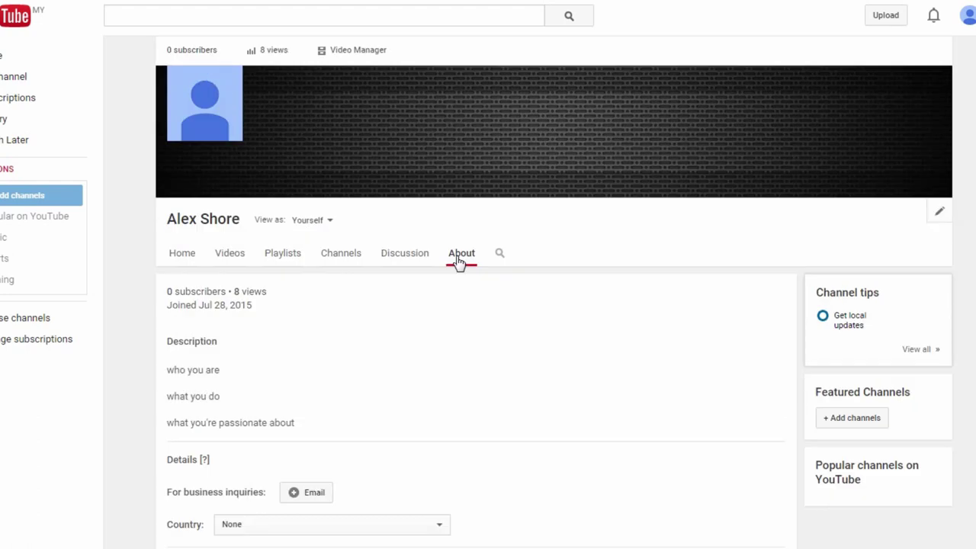
click(367, 58)
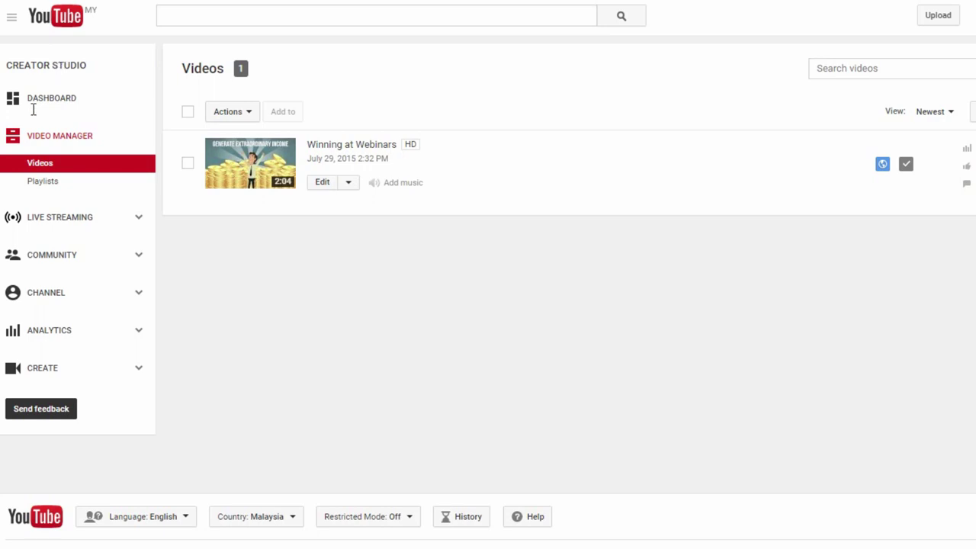
click(67, 294)
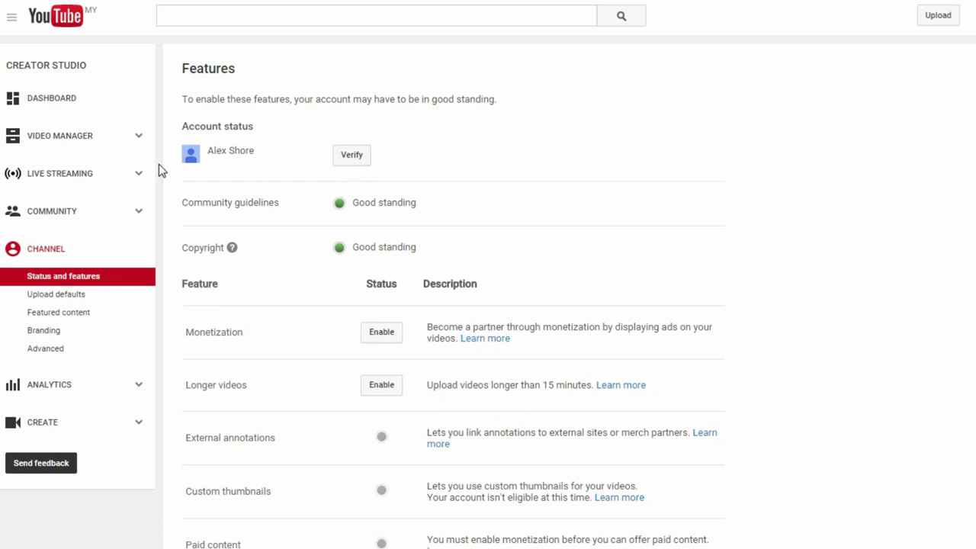
Review the upload defaults, checking the privacy setting, the available video categories and the tags field
click(77, 297)
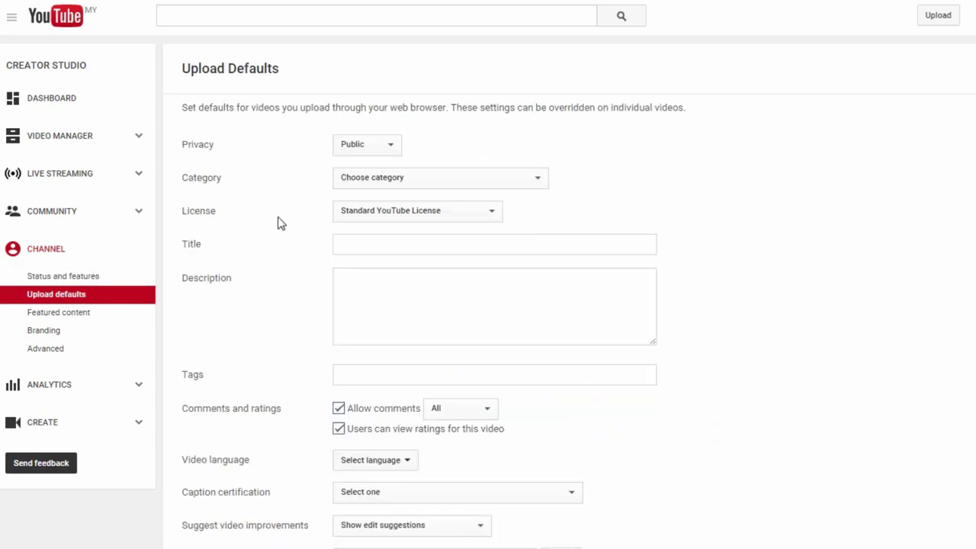
click(386, 145)
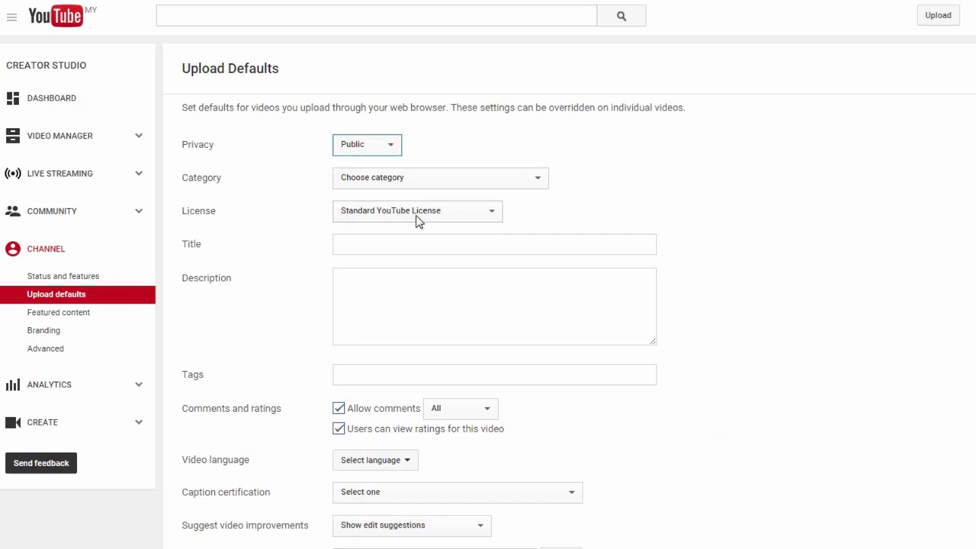
click(456, 180)
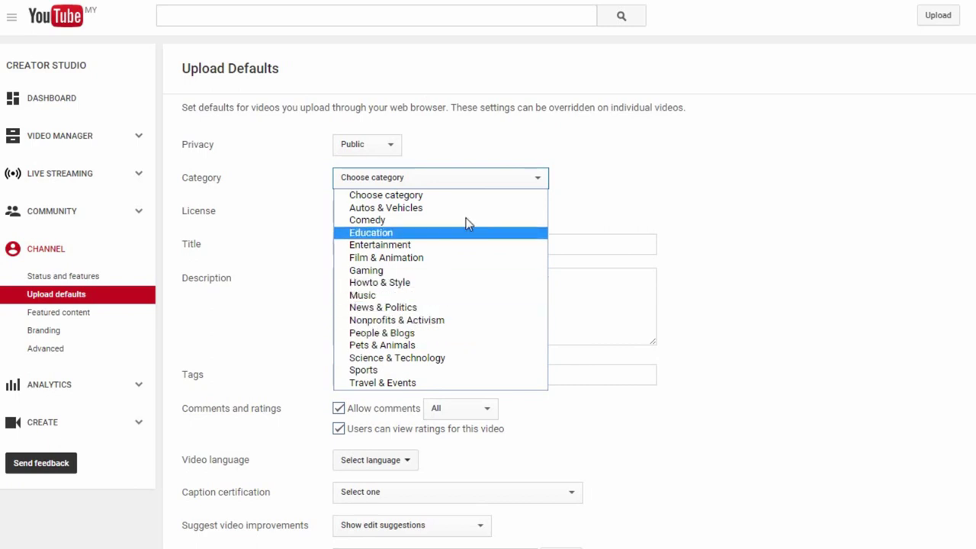
click(608, 221)
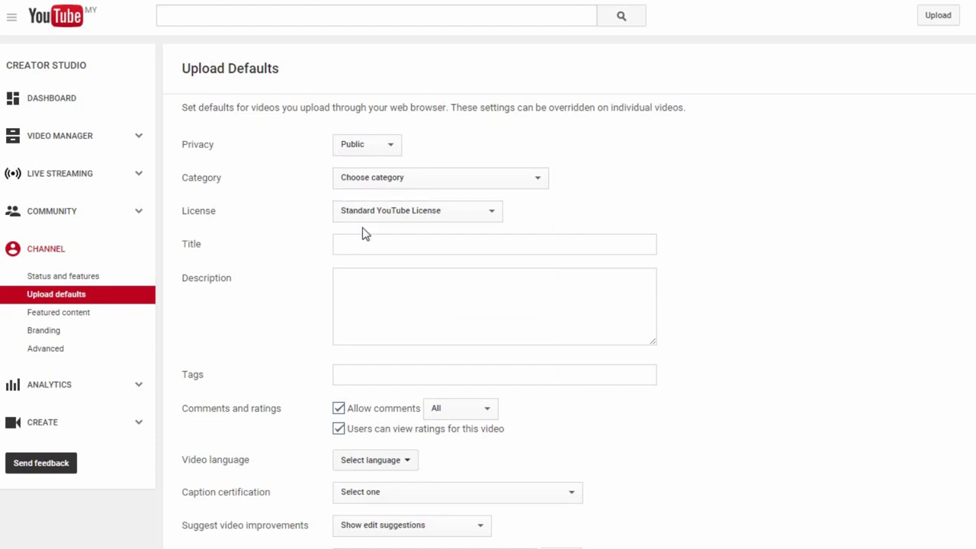
scroll(404, 304, down, 1)
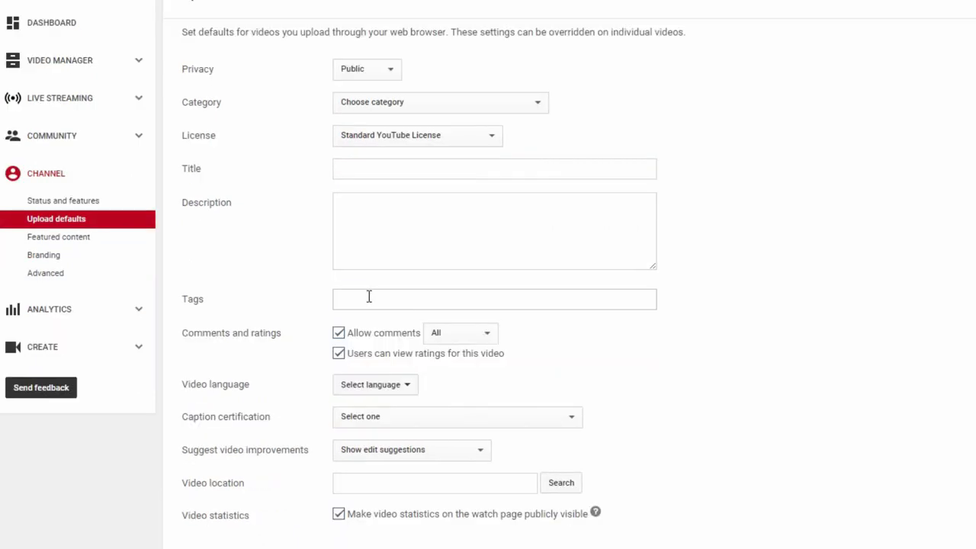
click(368, 297)
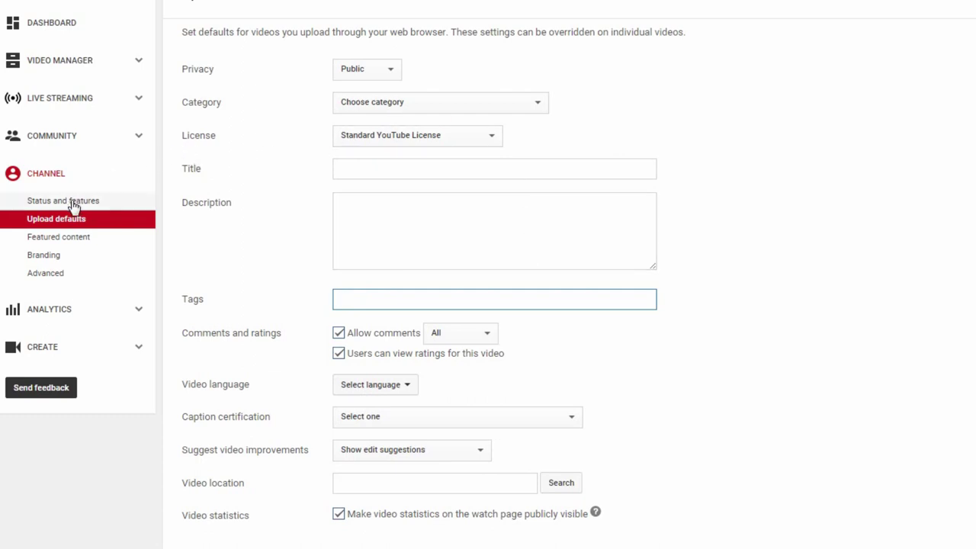
In the advanced channel settings, disallow advertisements alongside the channel's videos and save the changes
click(46, 279)
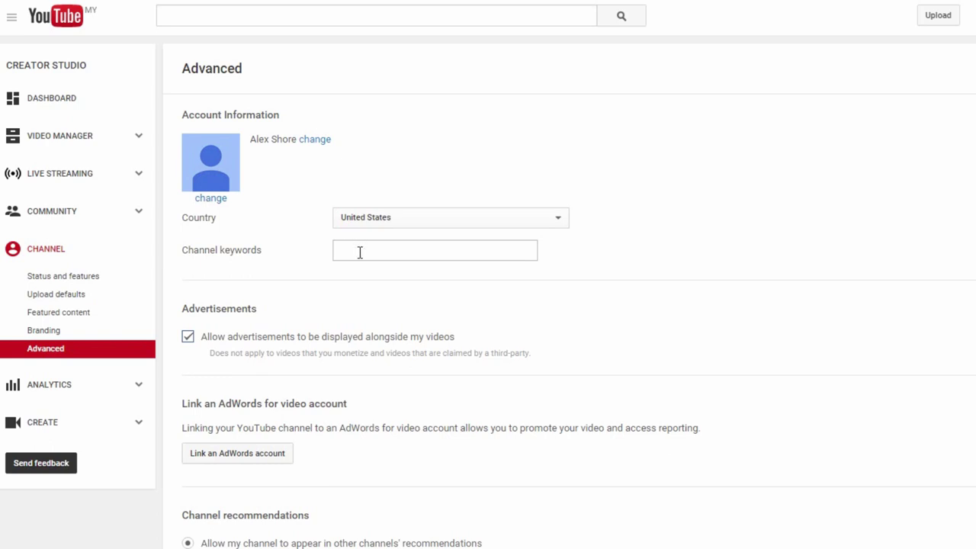
click(359, 250)
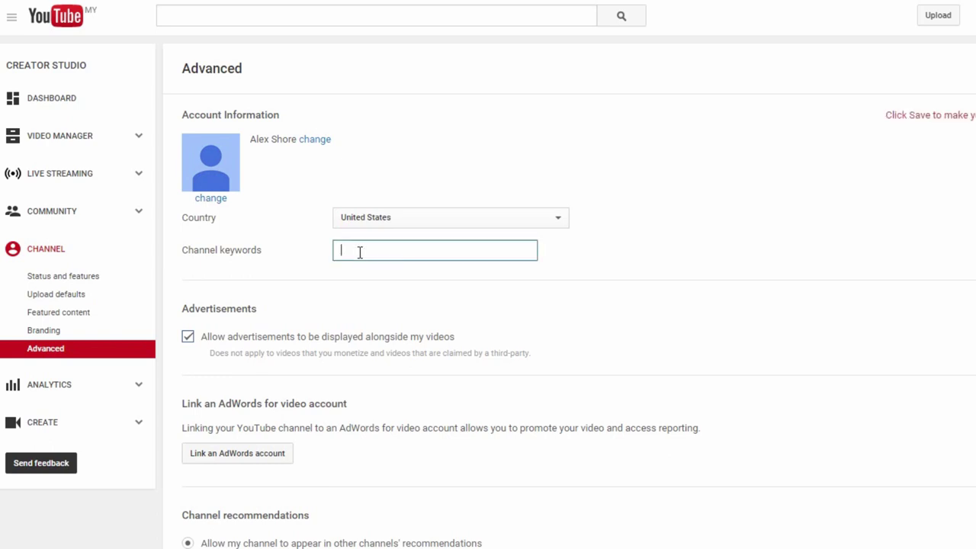
click(192, 344)
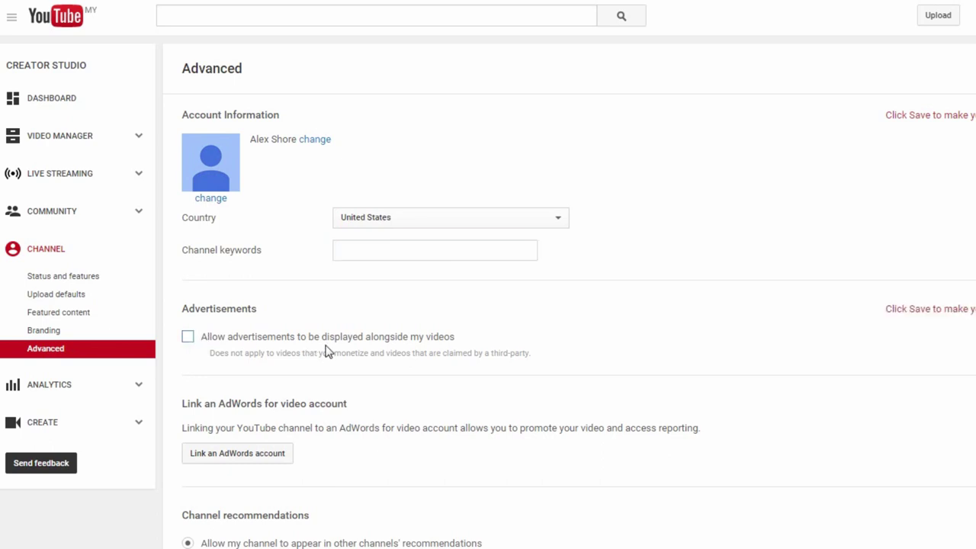
scroll(328, 352, down, 2)
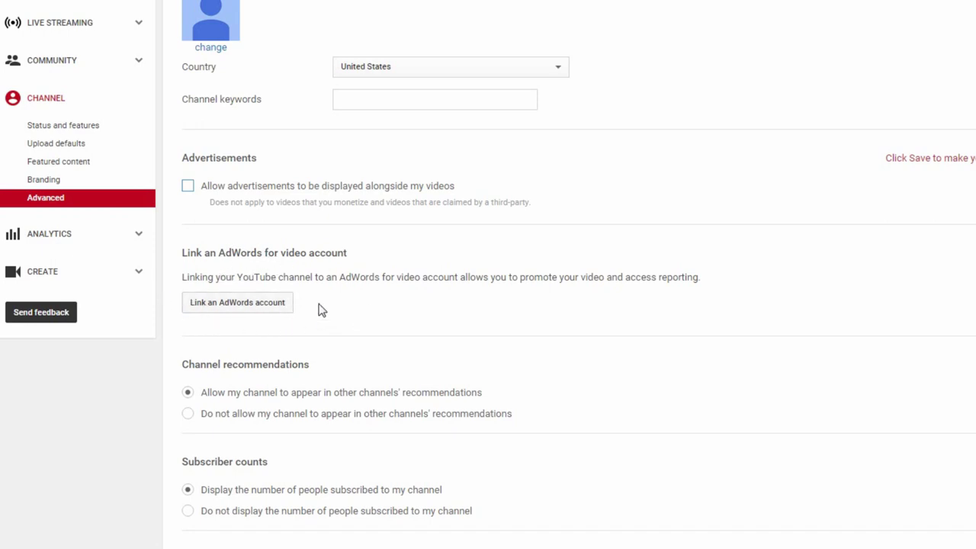
scroll(318, 305, down, 3)
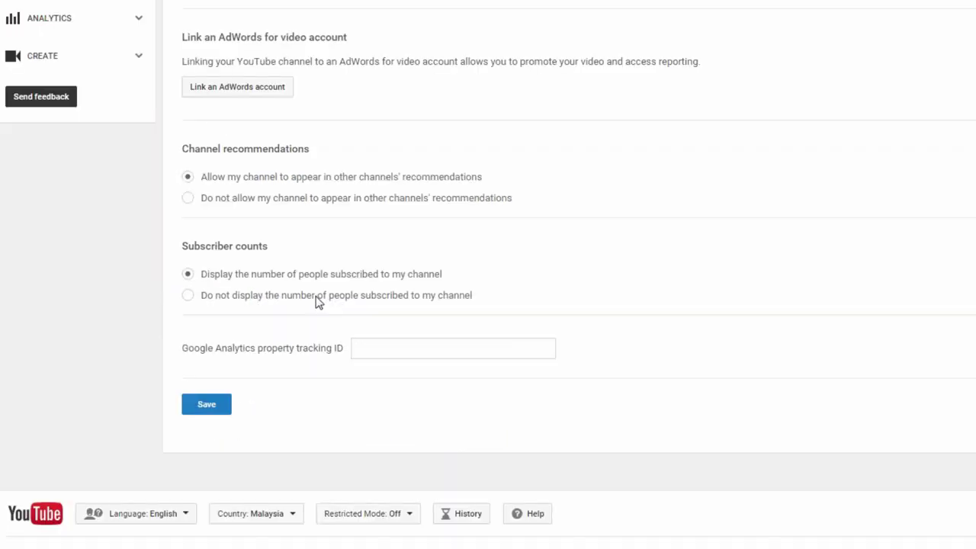
click(220, 406)
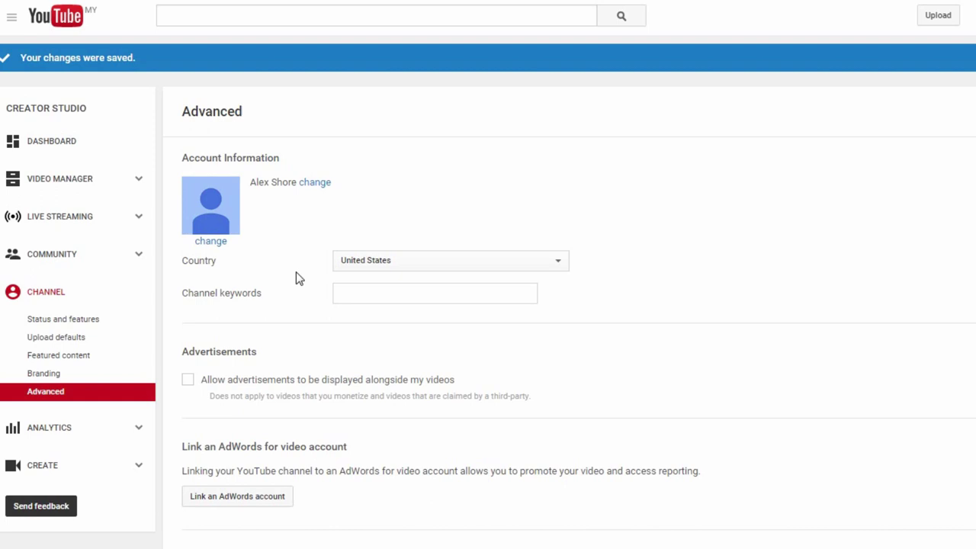
Open the info and settings of the "Winning at Webinars" video and go to its call-to-action overlay settings
click(88, 189)
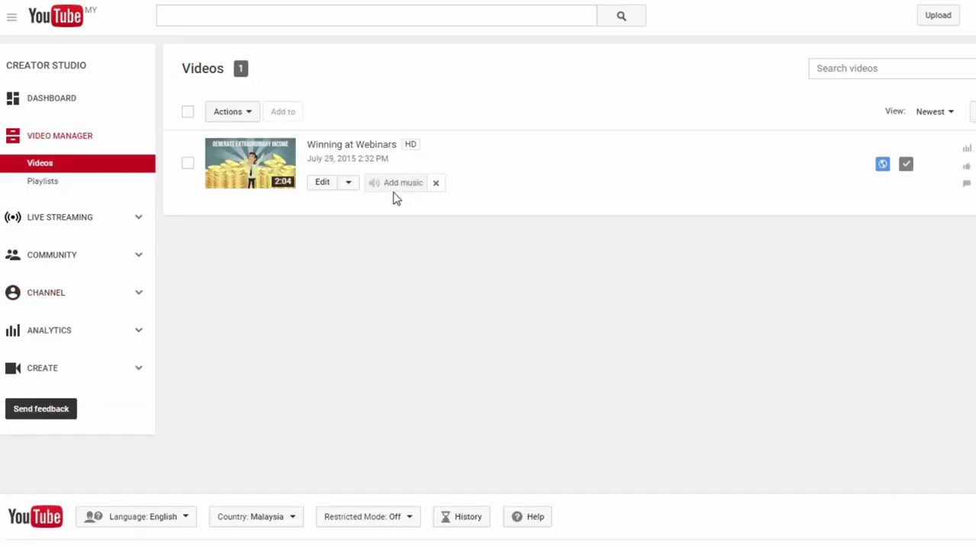
click(355, 183)
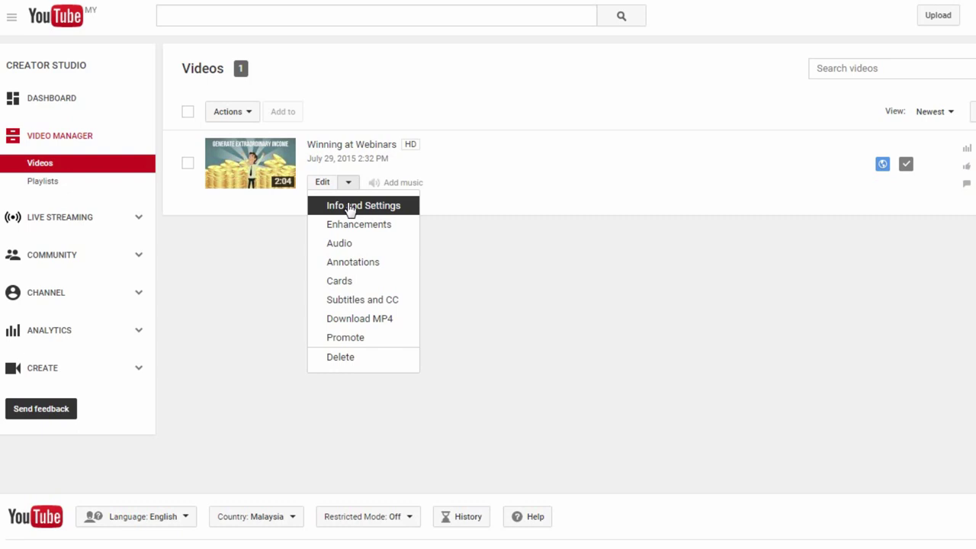
click(350, 206)
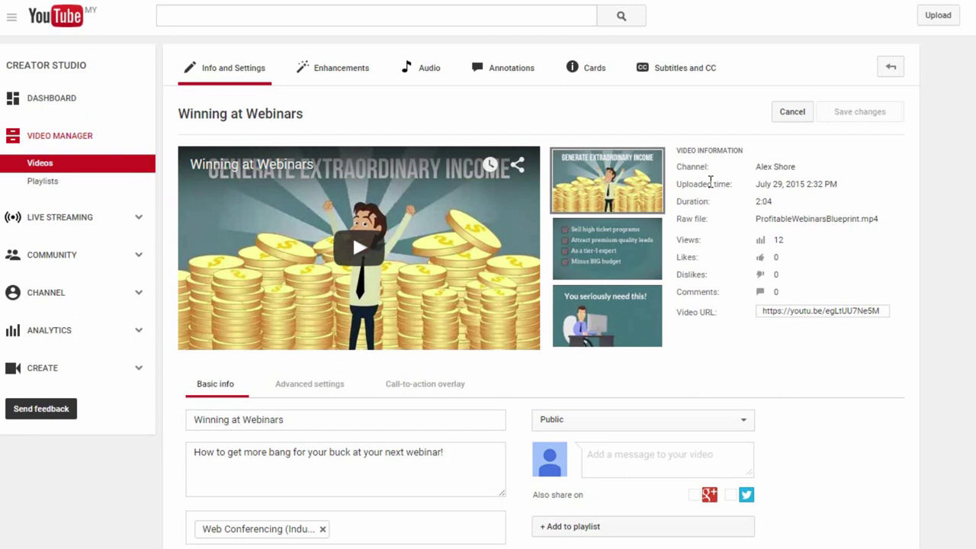
mouse_move(612, 259)
mouse_move(616, 287)
scroll(496, 241, down, 2)
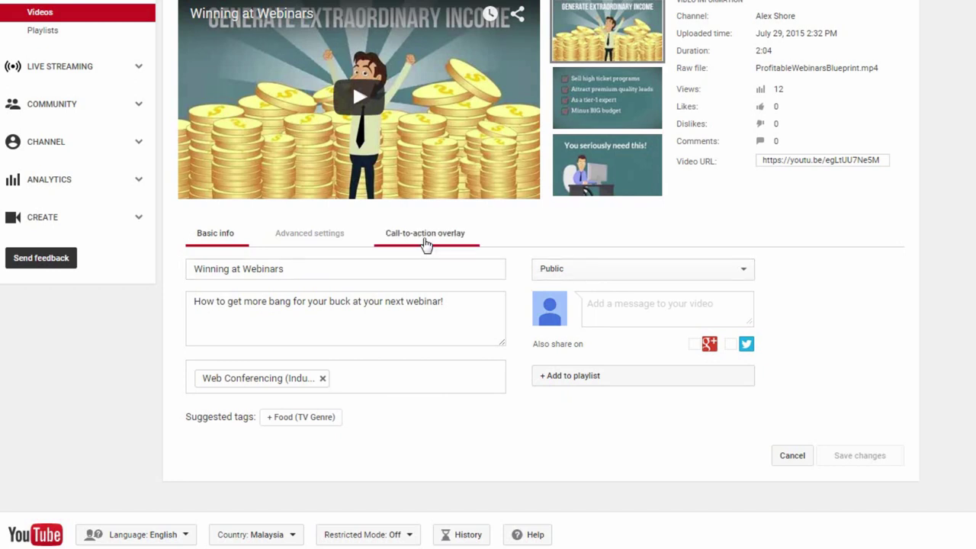
click(425, 242)
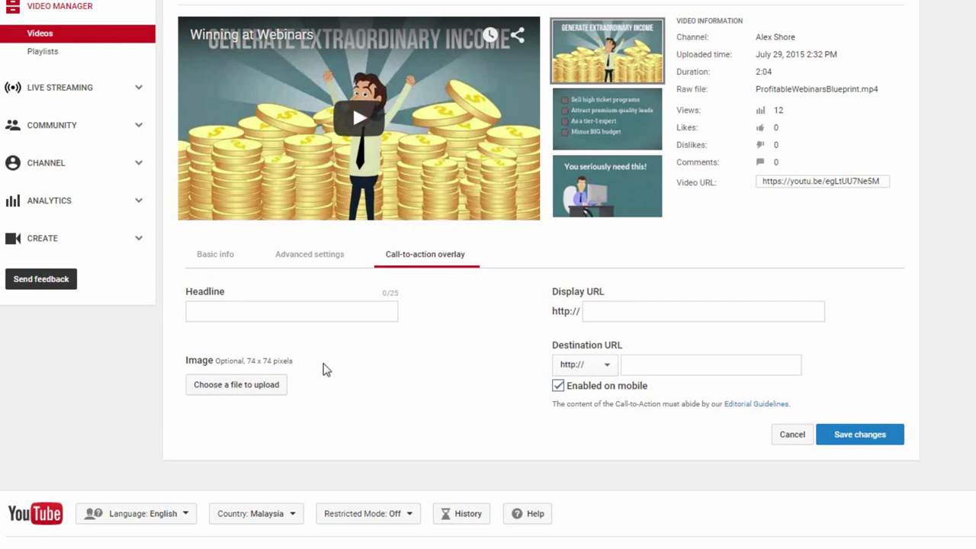
Give the call-to-action overlay the headline "Get Your Free Report Here" and the display URL yourhomepage.com
click(278, 315)
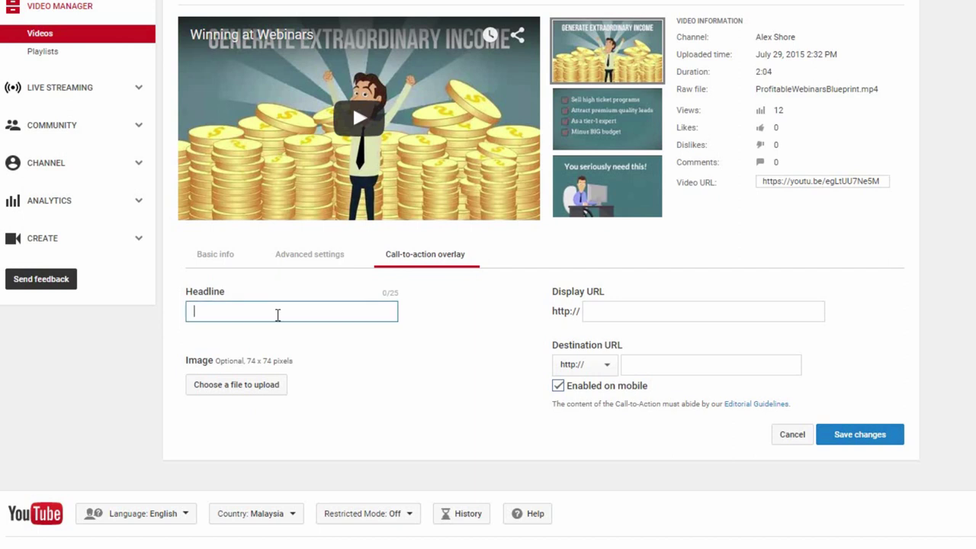
text(Get Your Free Report Here)
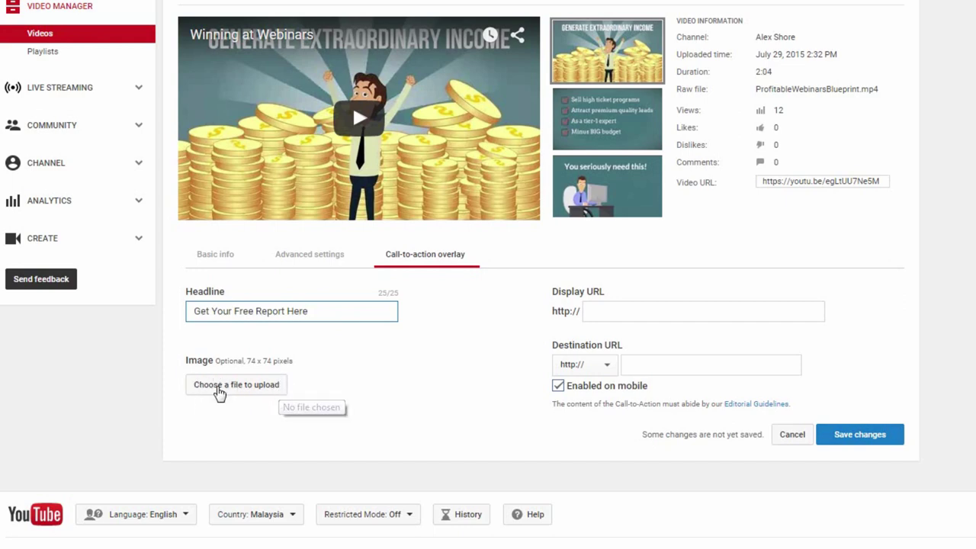
click(639, 309)
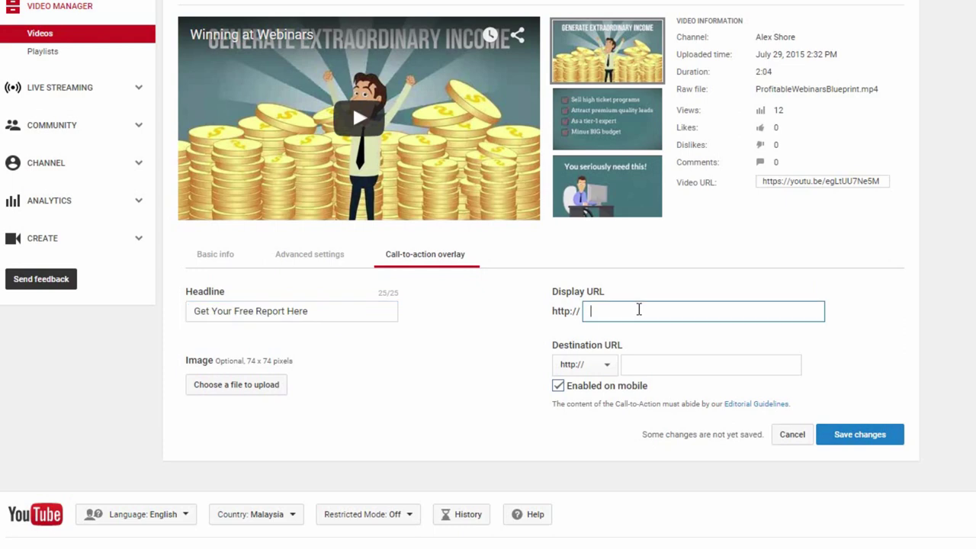
text(yourhomepage.com)
Set the overlay's destination URL to squeezepage.com, disable it on mobile, and save the changes
click(672, 365)
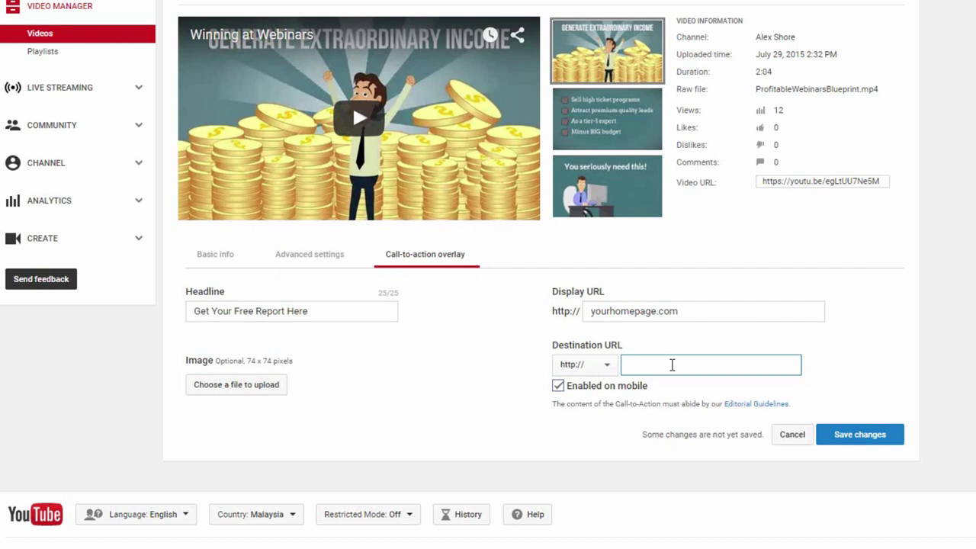
text(squeezepage.com)
click(557, 389)
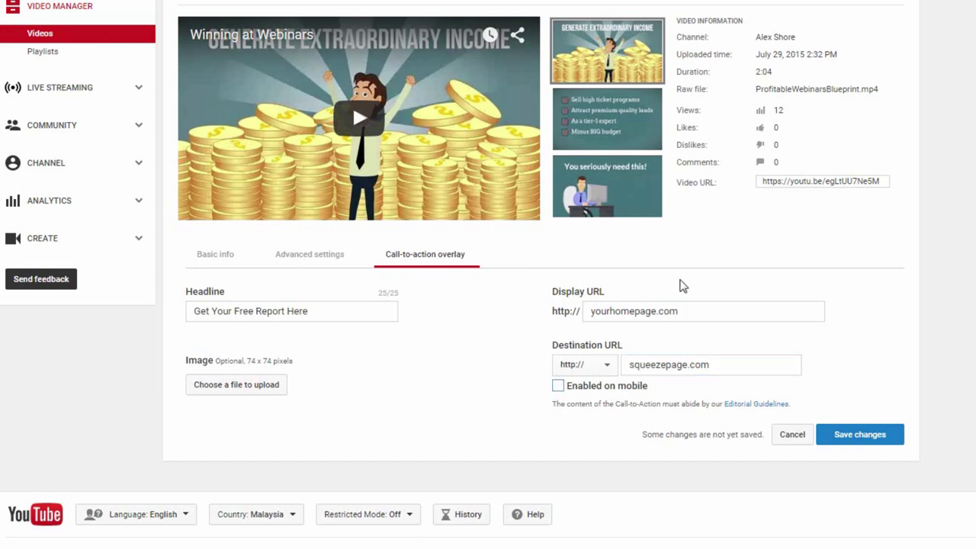
click(861, 433)
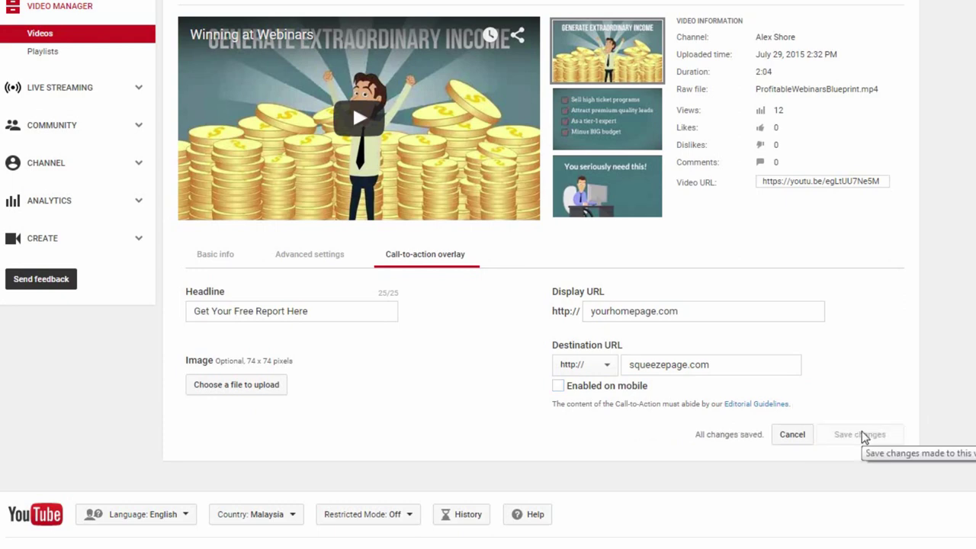
Play the video briefly to check how the call-to-action overlay appears, and pause it
scroll(479, 384, up, 3)
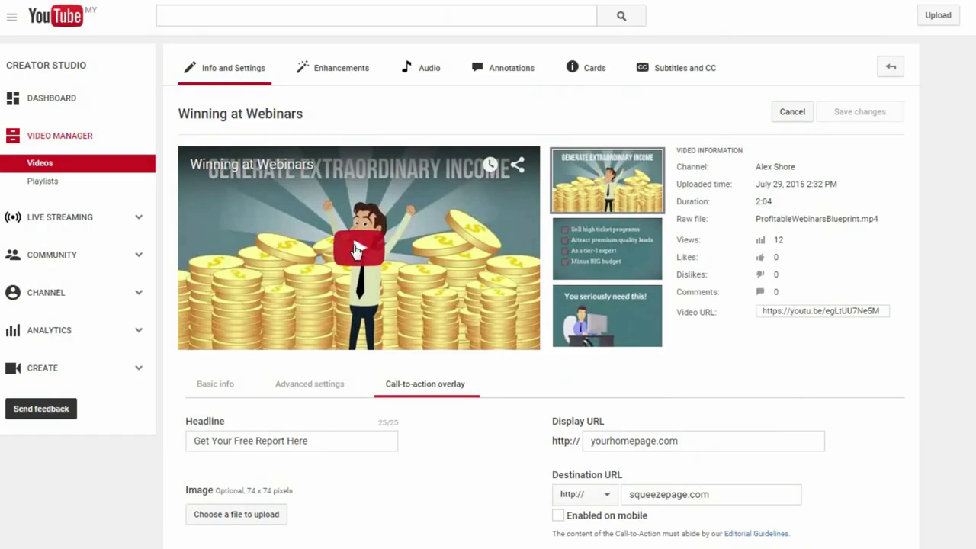
click(356, 250)
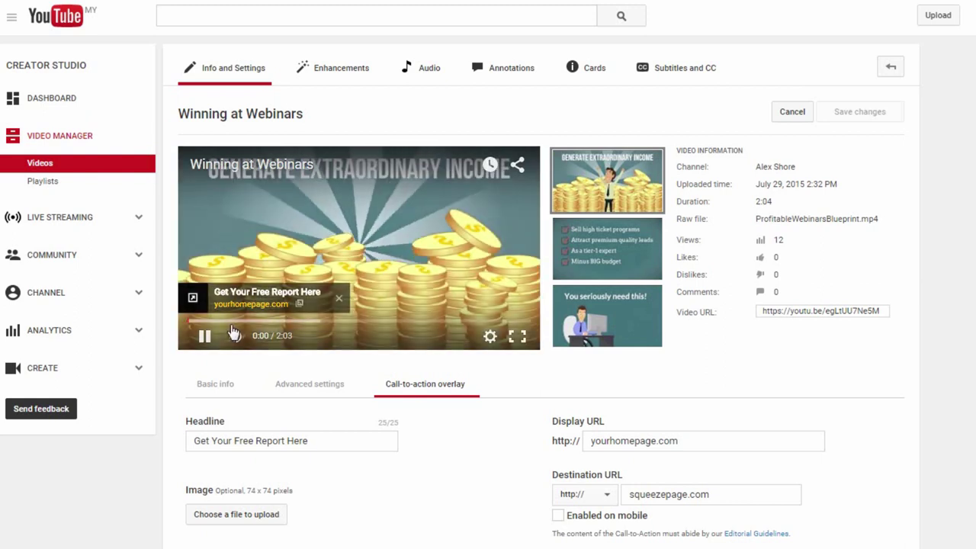
click(204, 338)
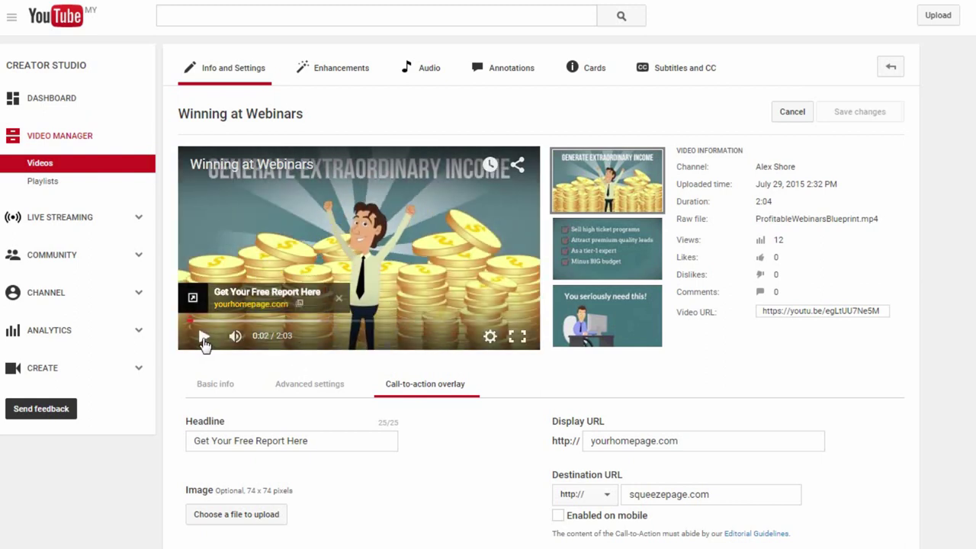